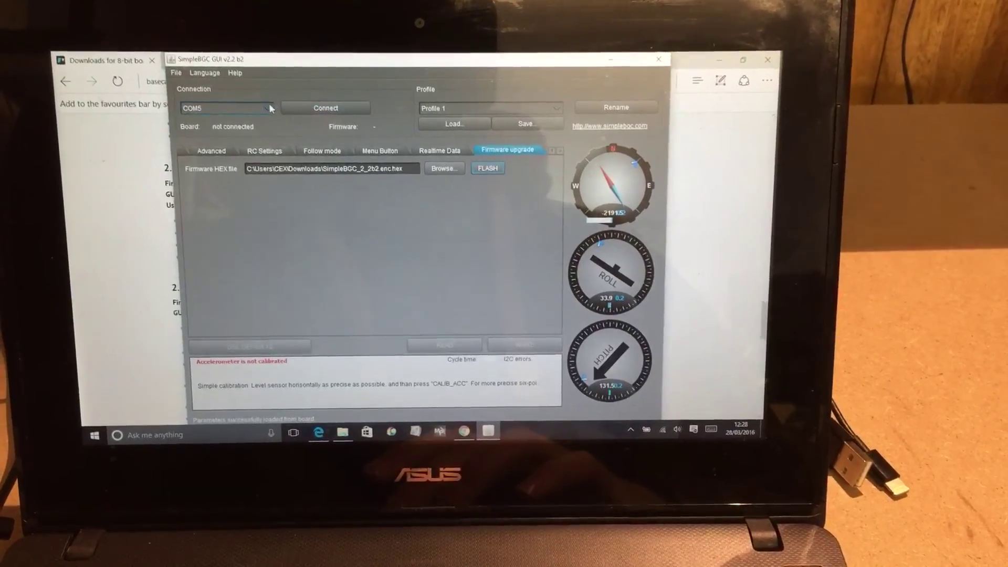
# Connect to the gimbal board on COM5, reading firmware 2.2 b2
pyautogui.click(300, 102)
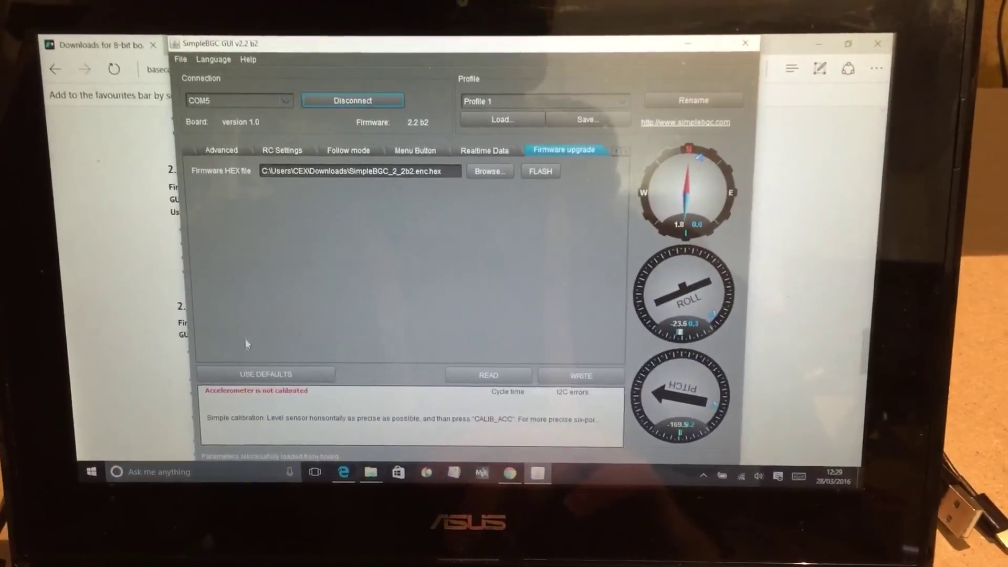
# Load the board's basic settings: PID 10/0.1/5, motor power 50, 14 poles
pyautogui.click(253, 380)
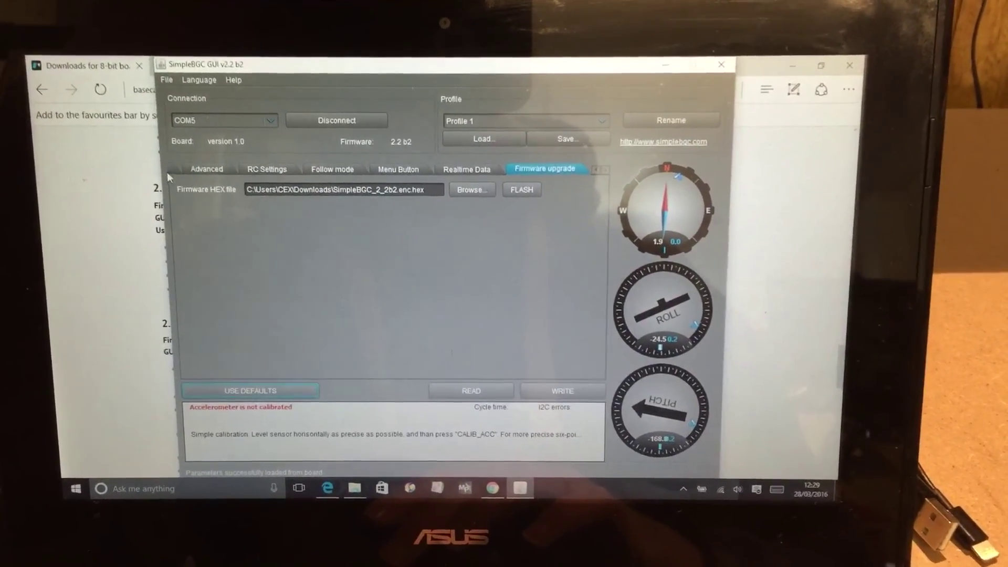
pyautogui.click(174, 169)
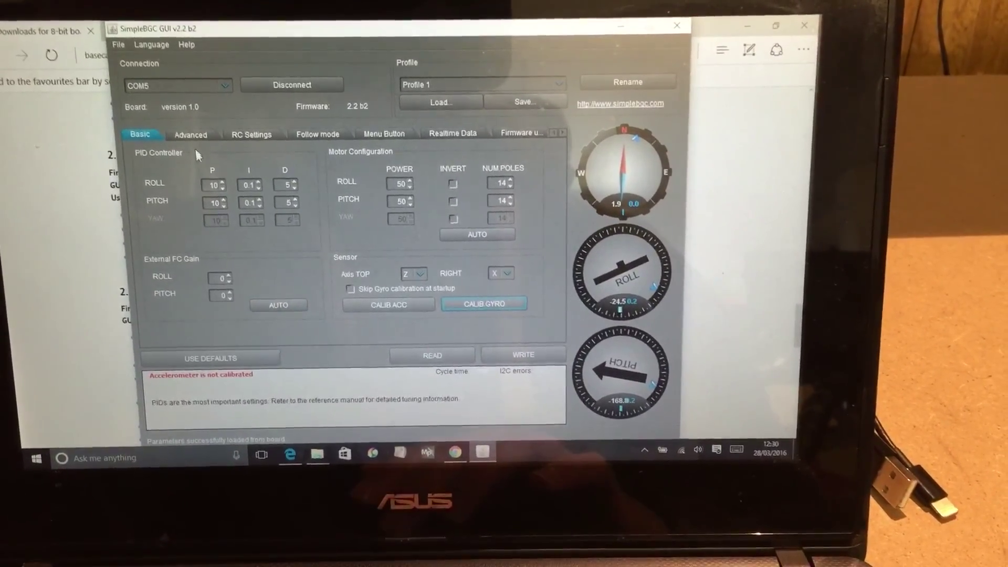
# Switch the advanced PWM frequency to HIGH (silent) and go back to basic settings
pyautogui.click(192, 135)
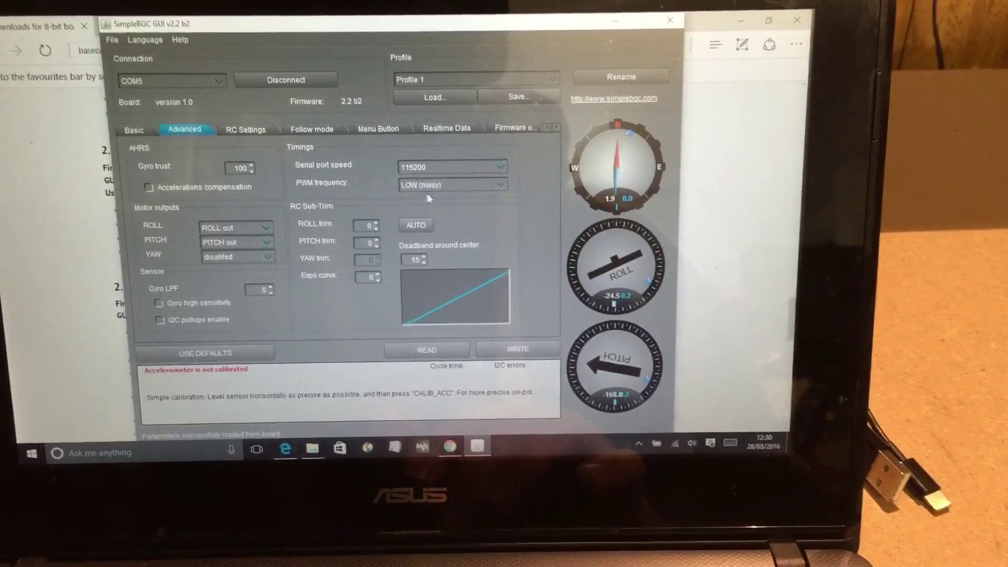
pyautogui.click(465, 182)
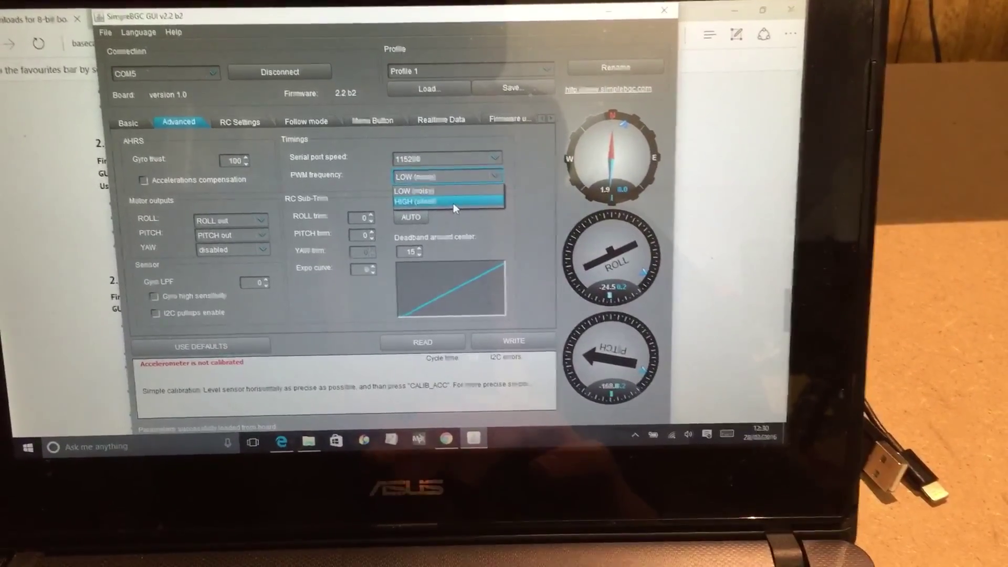
pyautogui.click(454, 204)
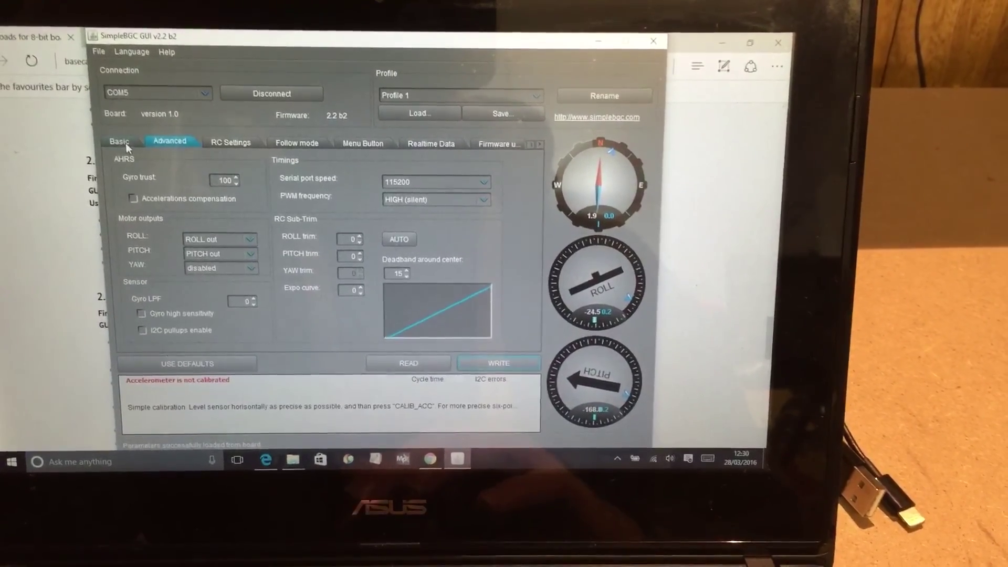
pyautogui.click(123, 143)
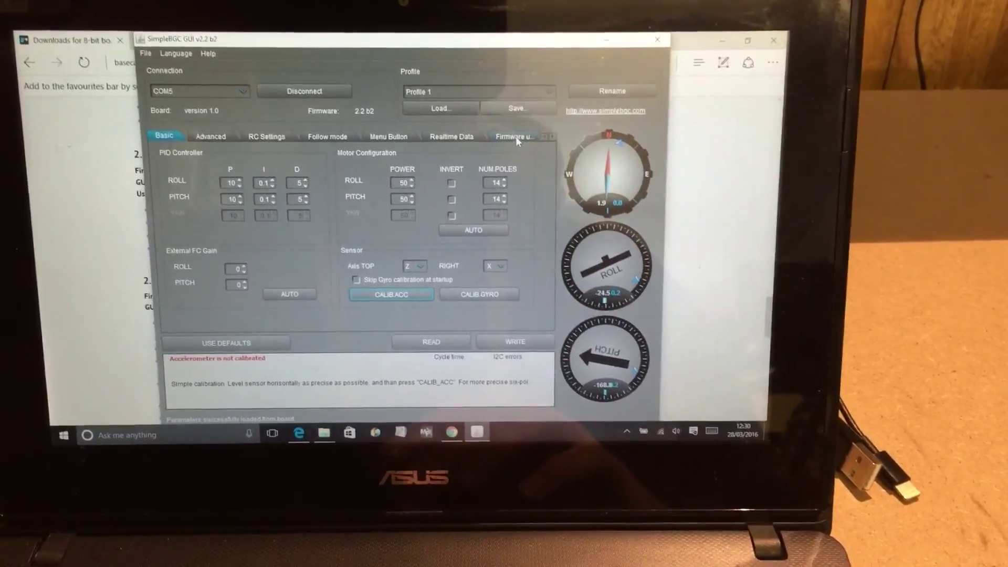
# Flash SimpleBGC_2_2b2.enc.hex from the Firmware upgrade page, which fails with an avrdude error
pyautogui.click(514, 145)
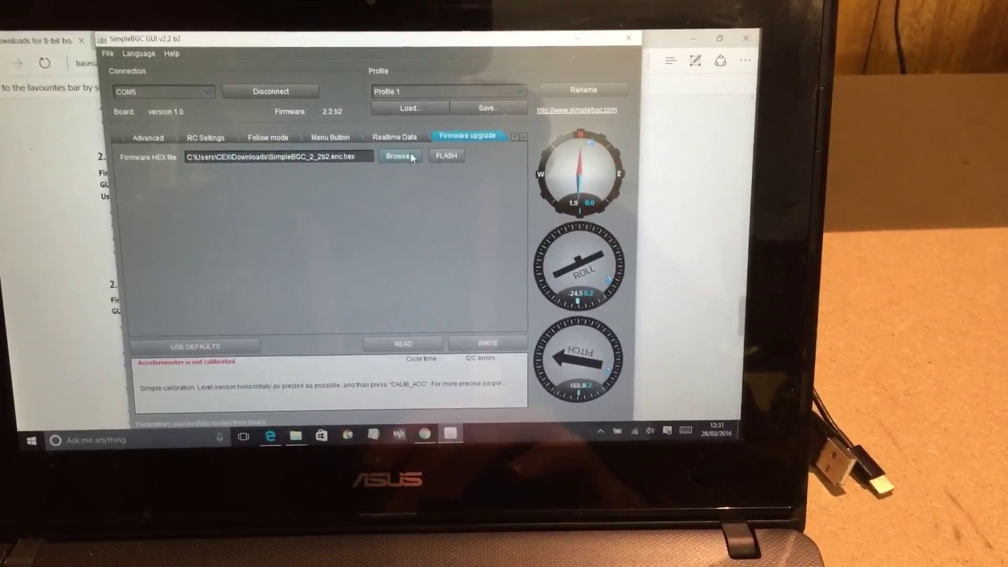
pyautogui.click(435, 158)
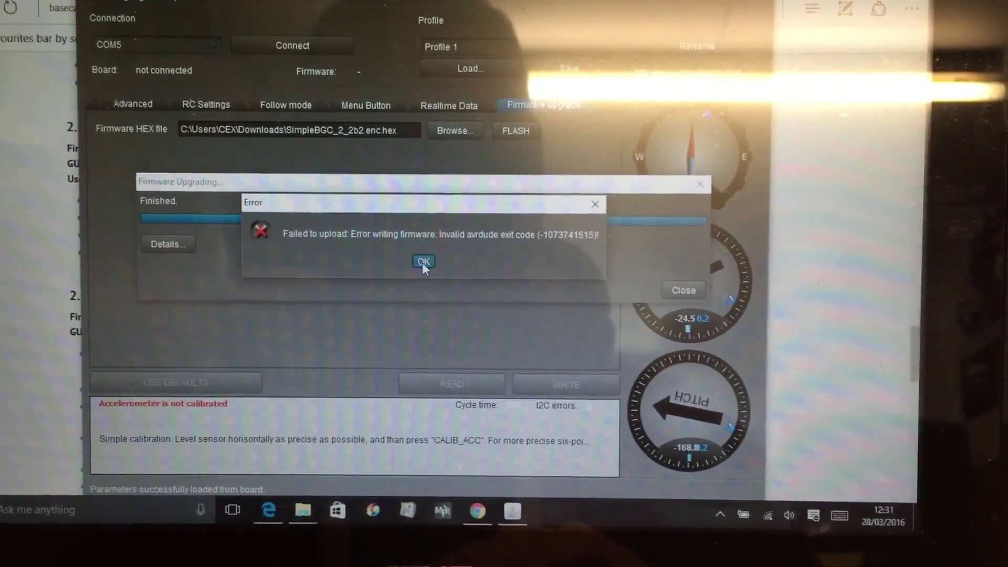
# Acknowledge the upload error and close the Firmware Upgrading window
pyautogui.click(422, 252)
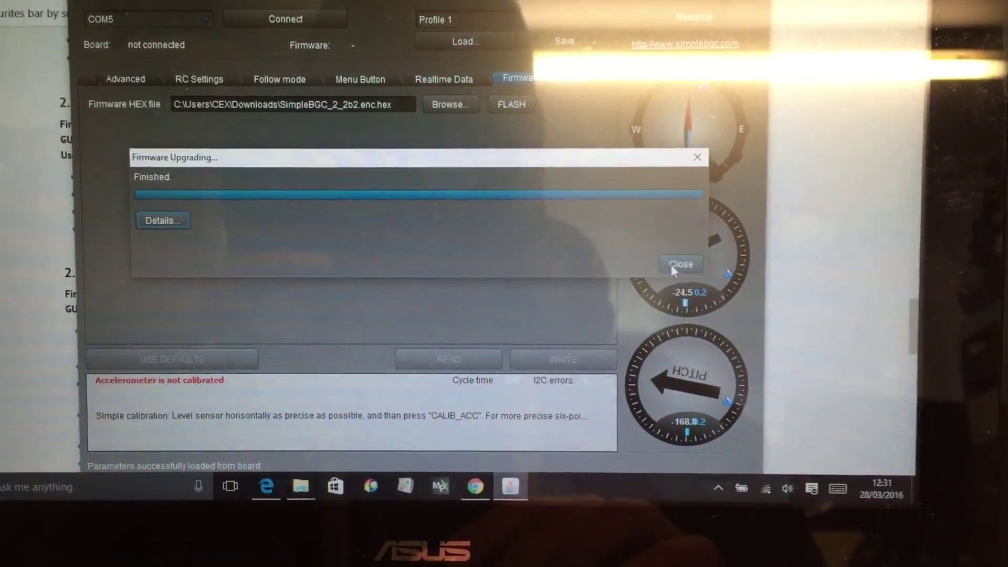
pyautogui.click(672, 265)
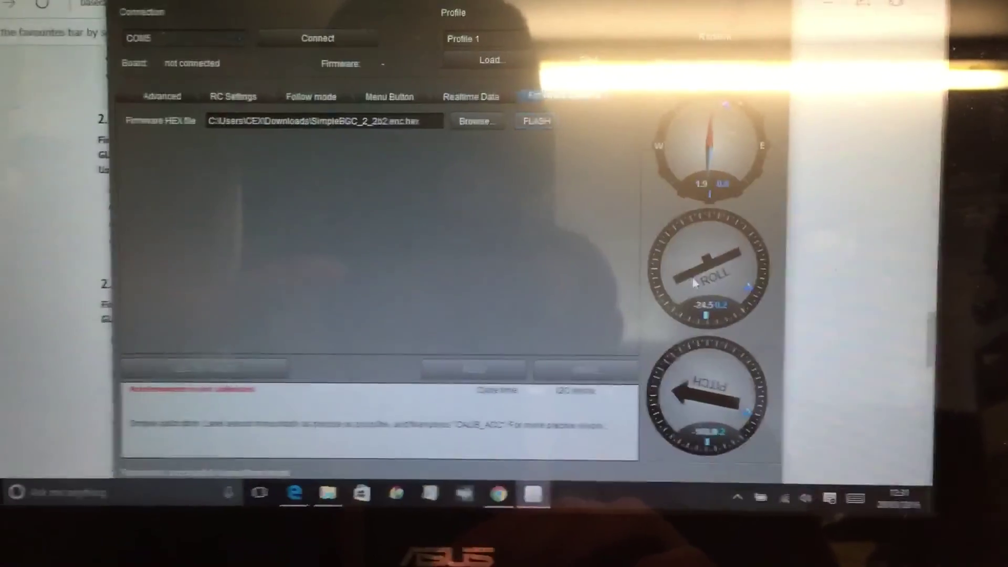